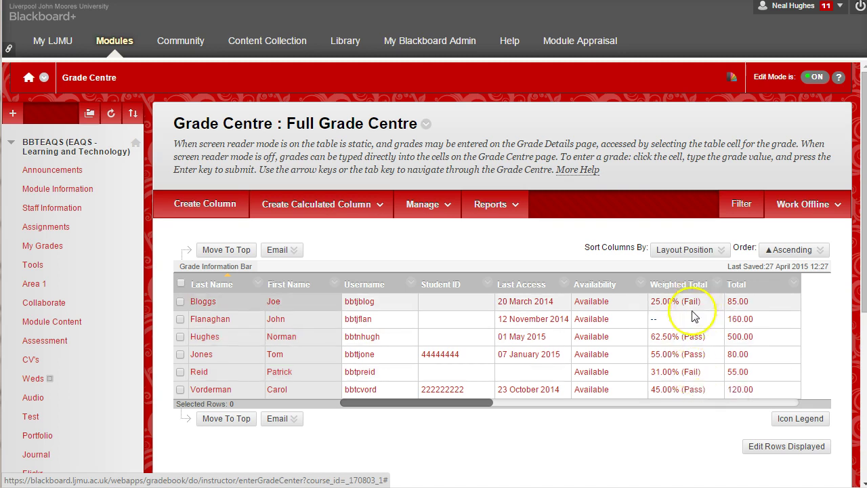
- From Manage > Grading Schemas, start a new grading schema and begin naming it 'P / F'
{"action": "left_click_drag", "start_coordinate": [465, 406], "coordinate": [697, 403]}
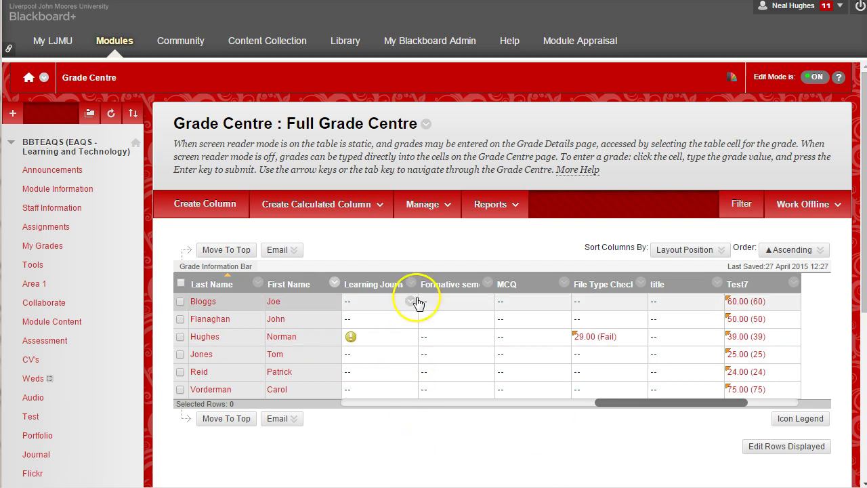
{"action": "left_click", "coordinate": [433, 204]}
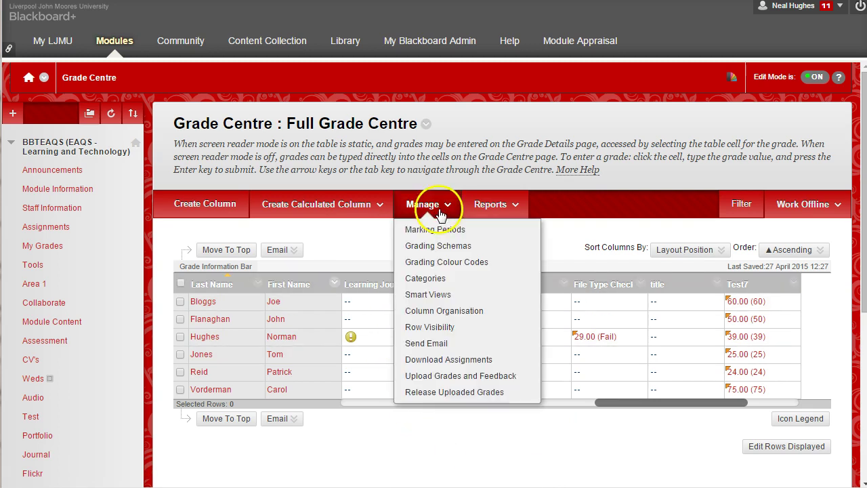
{"action": "left_click", "coordinate": [461, 249]}
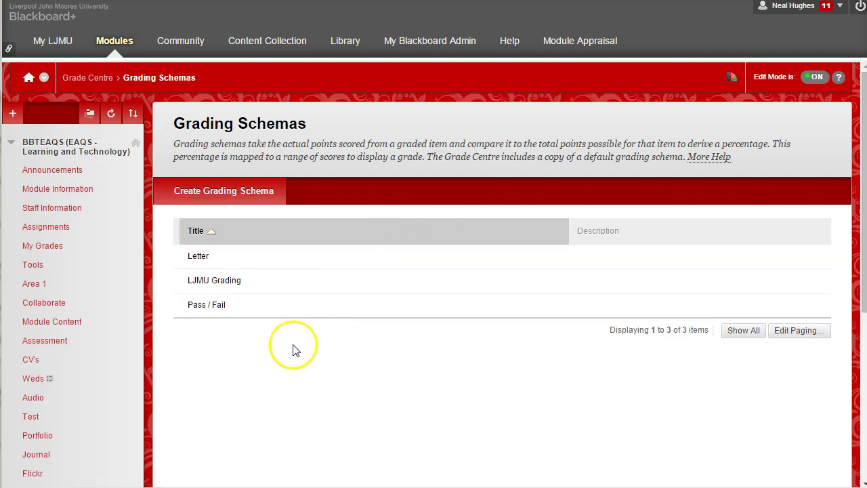
{"action": "left_click", "coordinate": [240, 196]}
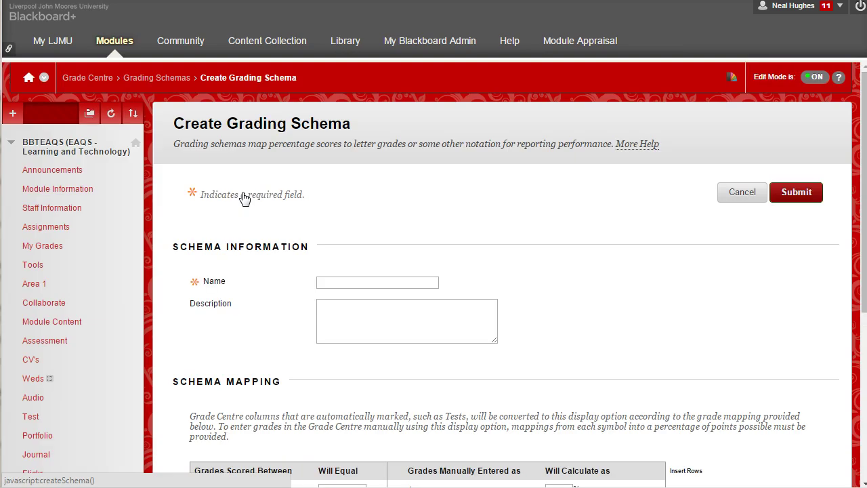
{"action": "left_click", "coordinate": [338, 279]}
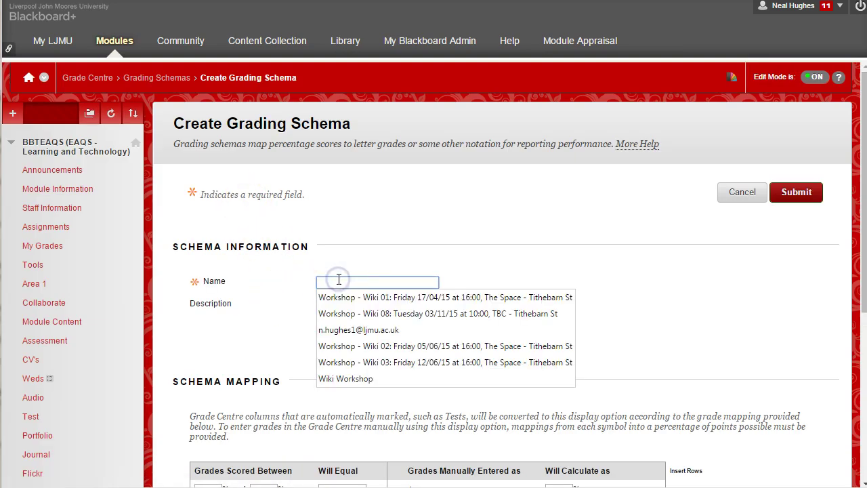
{"action": "type", "text": "P"}
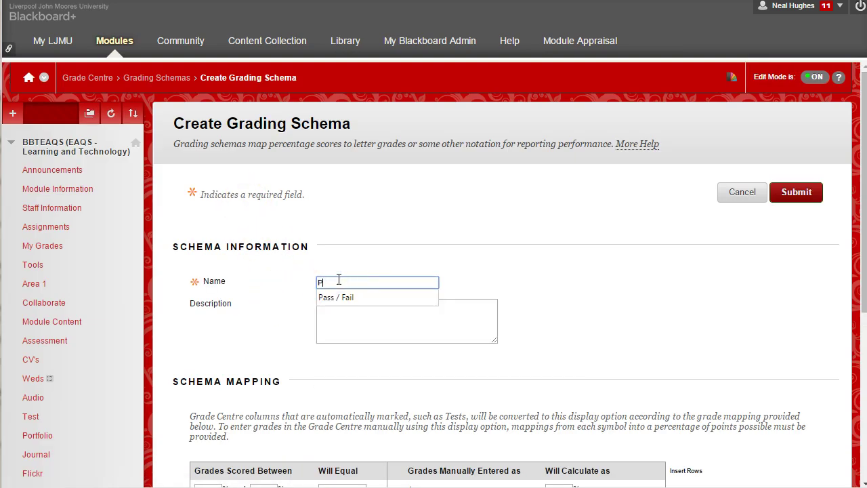
{"action": "type", "text": " / F"}
- Change the top band's lower bound from 50 to 40% as the pass threshold
{"action": "left_click", "coordinate": [529, 276]}
{"action": "scroll", "coordinate": [474, 258], "scroll_direction": "down", "scroll_amount": 4}
{"action": "scroll", "coordinate": [434, 237], "scroll_direction": "up", "scroll_amount": 1}
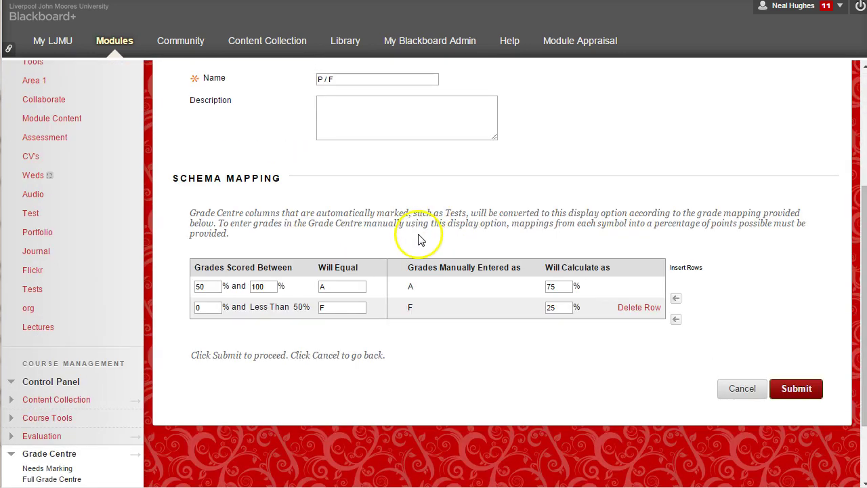
{"action": "left_click", "coordinate": [384, 120]}
{"action": "left_click", "coordinate": [337, 183]}
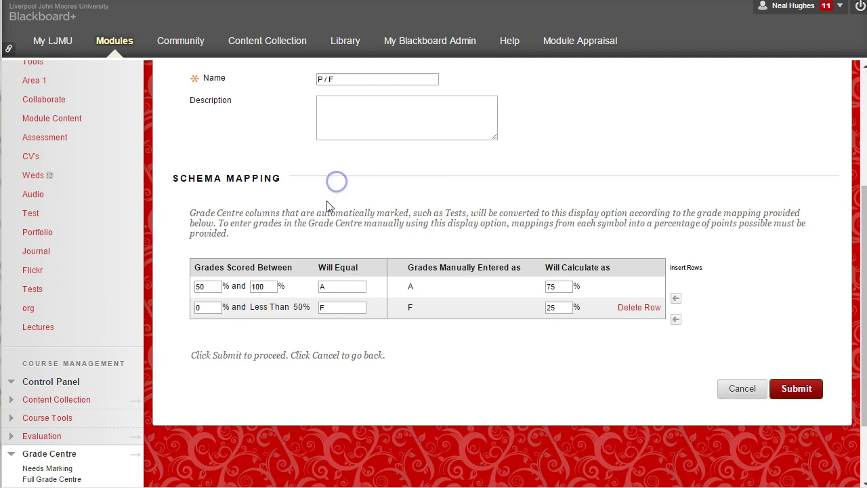
{"action": "left_click", "coordinate": [213, 286]}
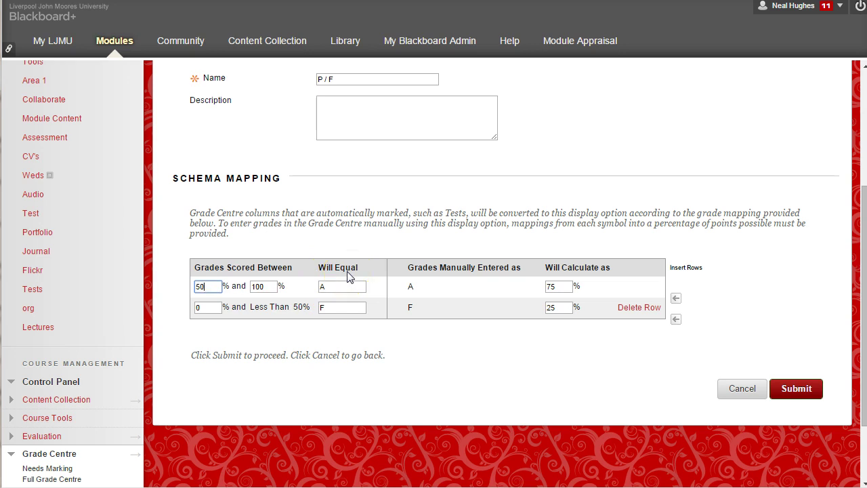
{"action": "left_click", "coordinate": [204, 285]}
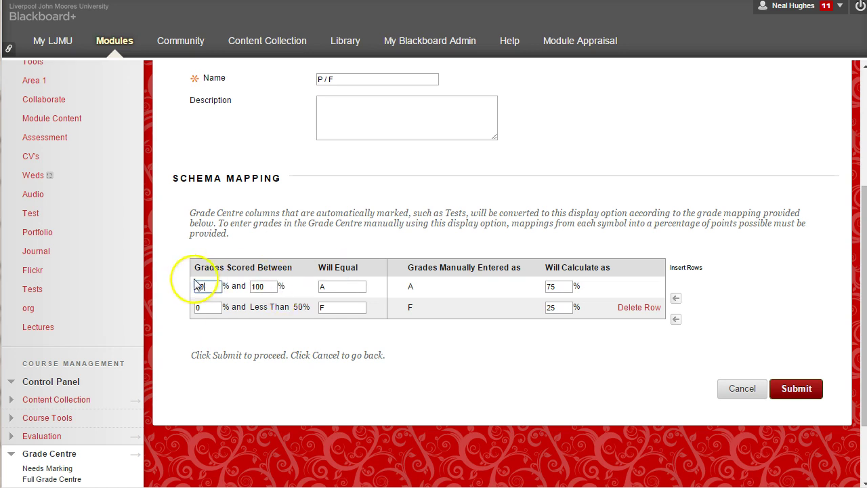
{"action": "left_click_drag", "start_coordinate": [205, 287], "coordinate": [197, 287]}
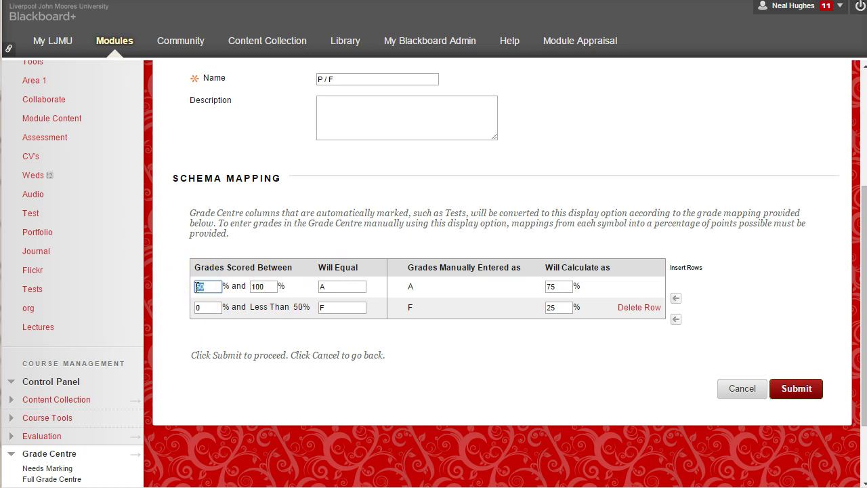
{"action": "type", "text": "40"}
{"action": "left_click", "coordinate": [212, 300]}
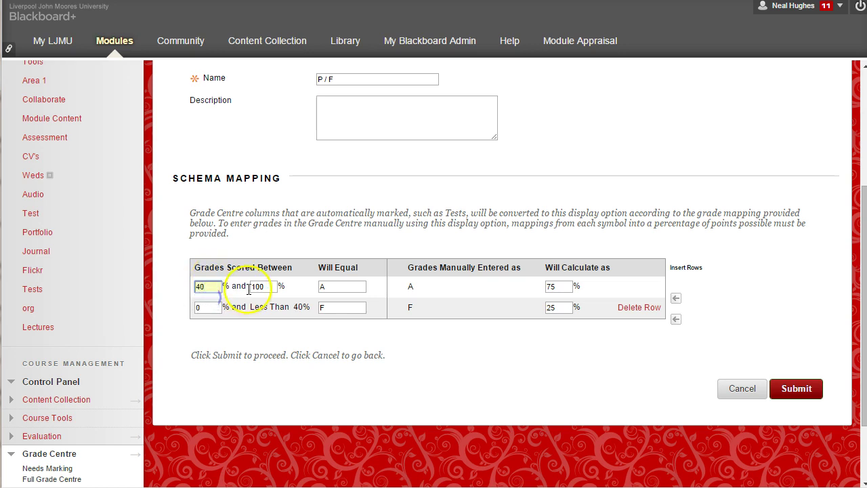
- Label the bands Pass and Fail, with calculated percentages 70 and 25
{"action": "left_click", "coordinate": [264, 286]}
{"action": "left_click", "coordinate": [317, 287]}
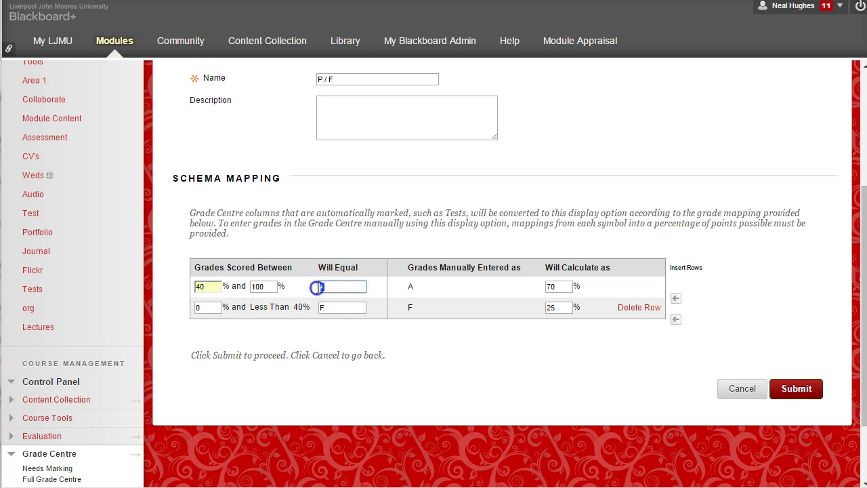
{"action": "type", "text": "P"}
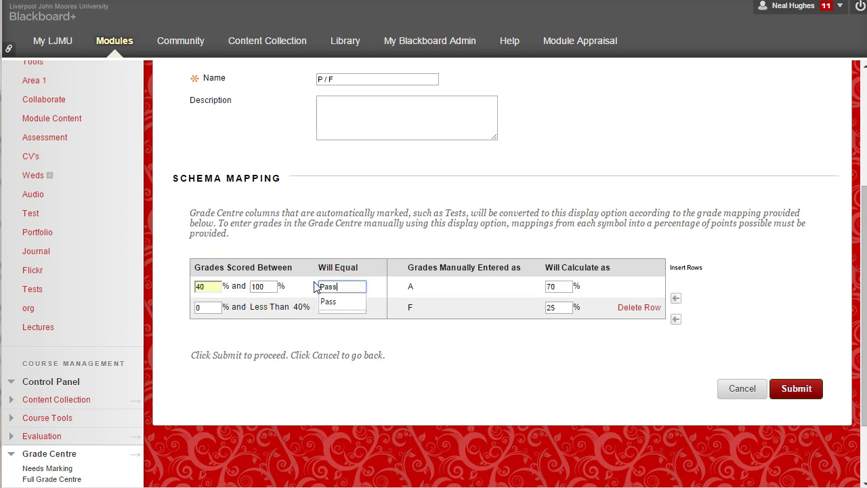
{"action": "type", "text": "ass"}
{"action": "left_click", "coordinate": [328, 302]}
{"action": "left_click", "coordinate": [211, 309]}
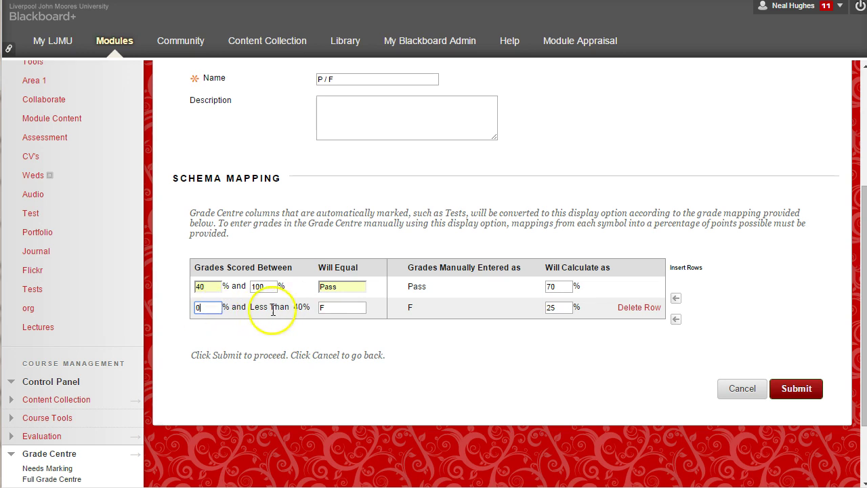
{"action": "left_click", "coordinate": [205, 286]}
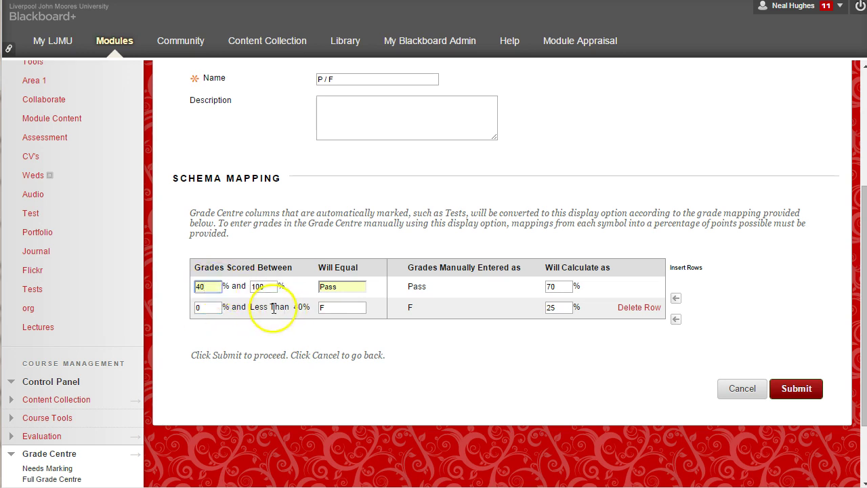
{"action": "left_click", "coordinate": [339, 308]}
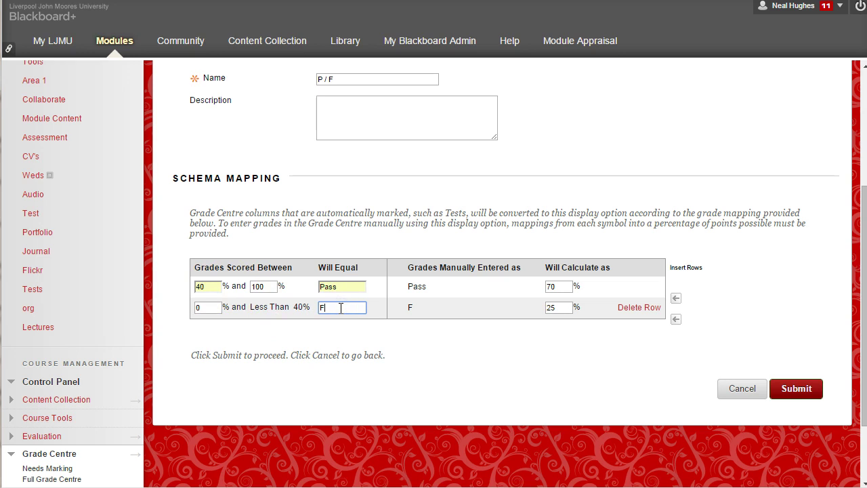
{"action": "type", "text": "ail"}
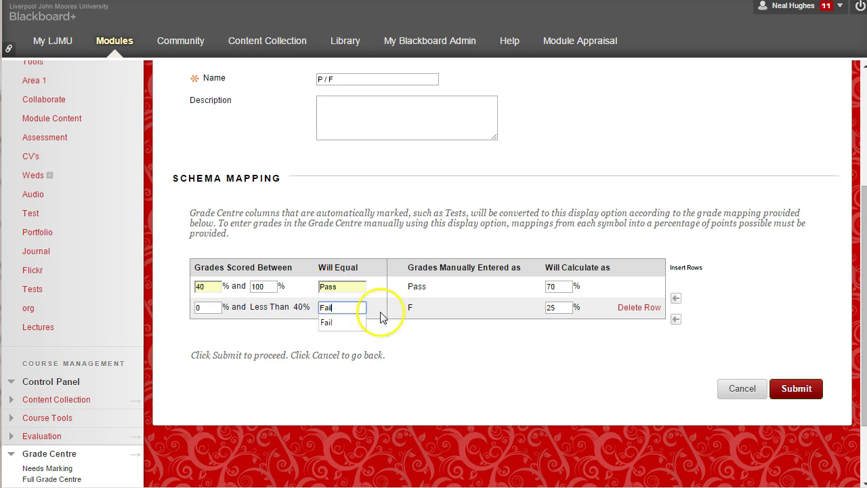
{"action": "left_click", "coordinate": [468, 380]}
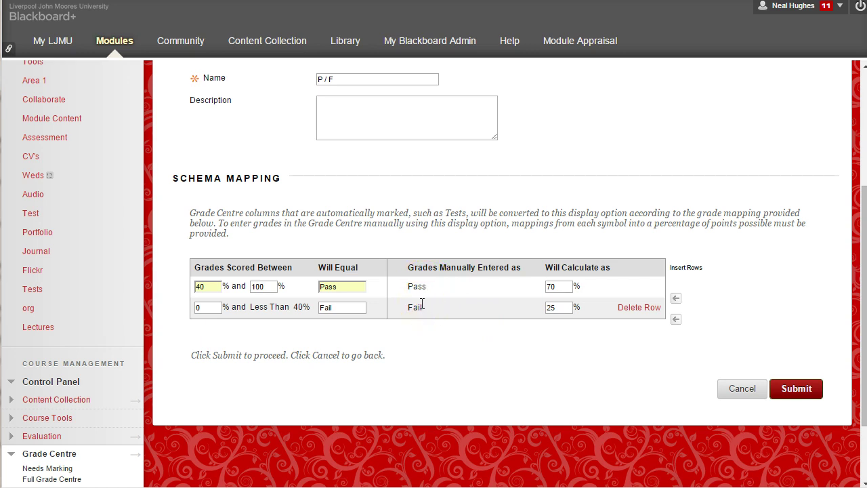
{"action": "left_click", "coordinate": [564, 308]}
{"action": "left_click", "coordinate": [559, 286]}
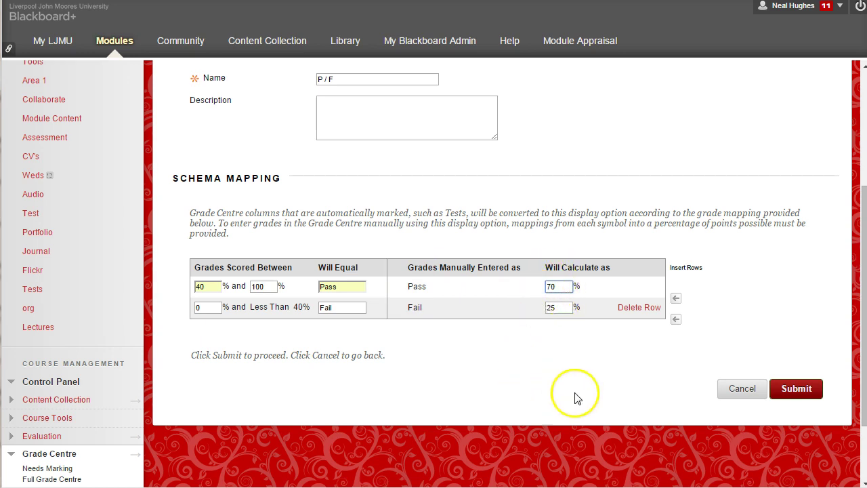
- Submit the P / F schema, check it in the schema list, and return to the Grade Centre
{"action": "left_click", "coordinate": [800, 392]}
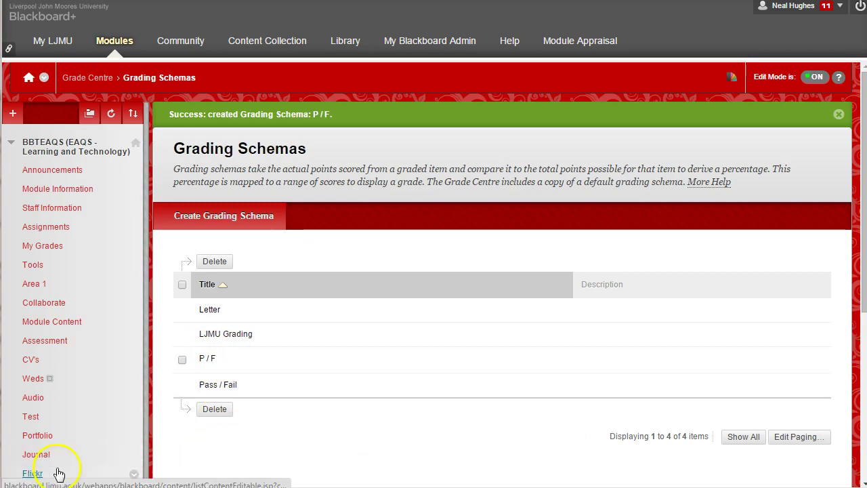
{"action": "scroll", "coordinate": [814, 465], "scroll_direction": "down", "scroll_amount": 2}
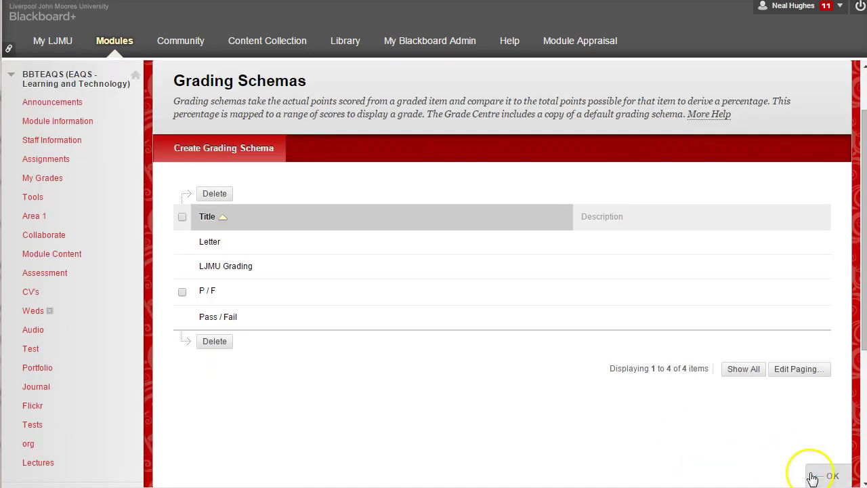
{"action": "scroll", "coordinate": [786, 448], "scroll_direction": "up", "scroll_amount": 2}
{"action": "scroll", "coordinate": [649, 375], "scroll_direction": "down", "scroll_amount": 4}
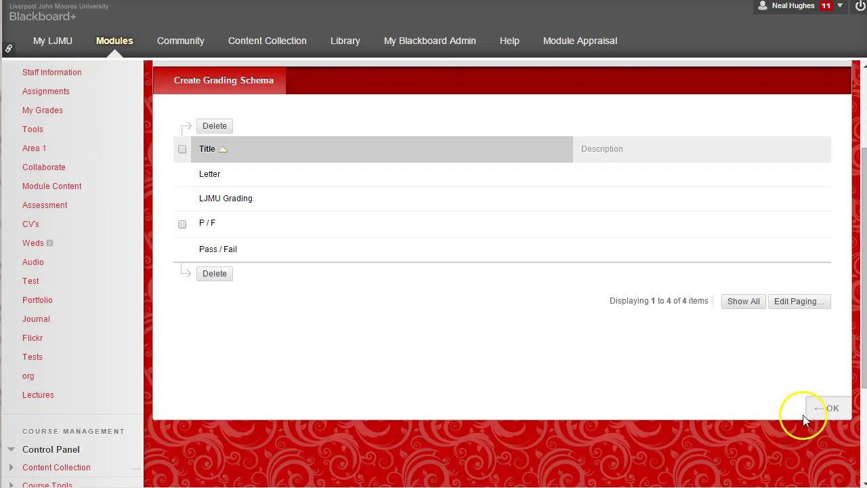
{"action": "left_click", "coordinate": [830, 410]}
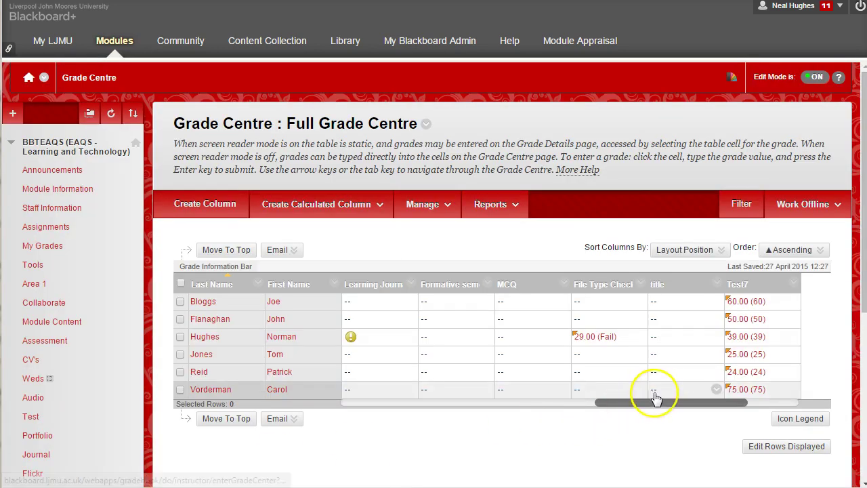
- In the Feedback column's Edit Column Information, set Secondary Display to P / F and submit
{"action": "left_click_drag", "start_coordinate": [645, 406], "coordinate": [562, 401]}
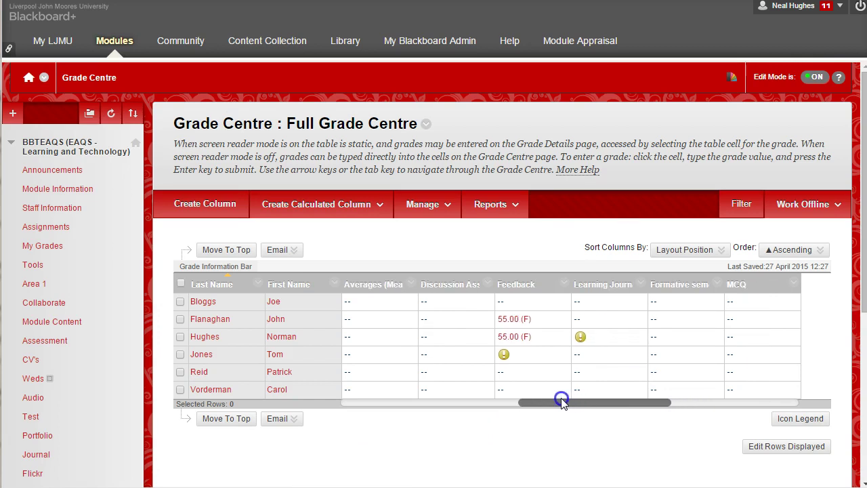
{"action": "left_click", "coordinate": [565, 284]}
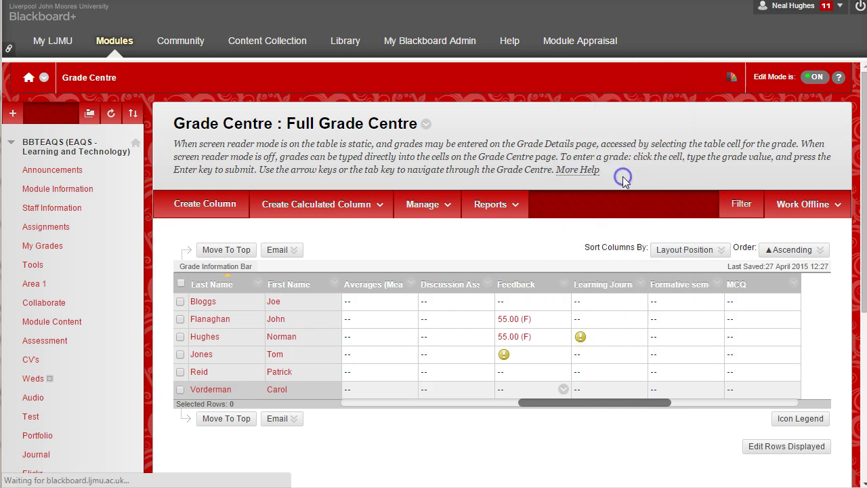
{"action": "left_click", "coordinate": [619, 177]}
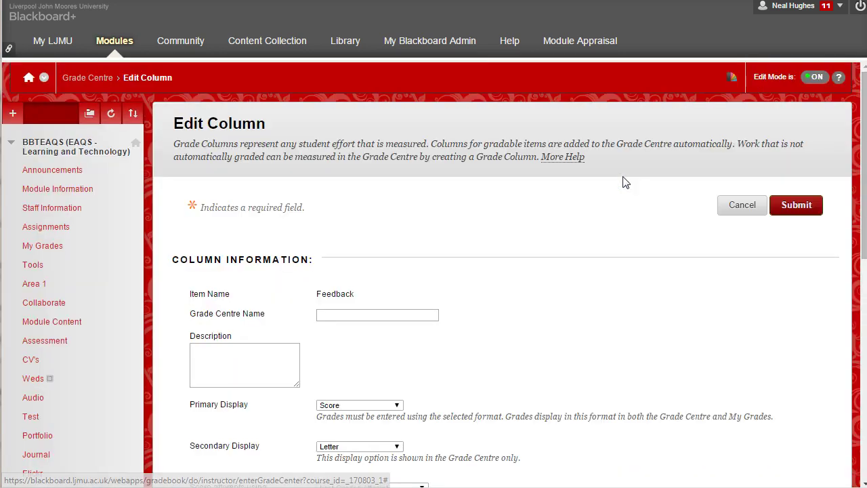
{"action": "scroll", "coordinate": [564, 288], "scroll_direction": "down", "scroll_amount": 2}
{"action": "scroll", "coordinate": [563, 286], "scroll_direction": "down", "scroll_amount": 2}
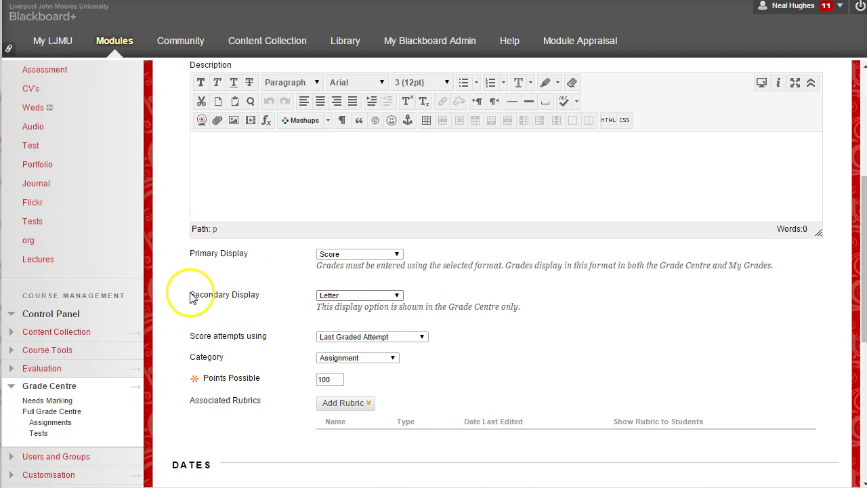
{"action": "left_click_drag", "start_coordinate": [183, 295], "coordinate": [257, 298]}
{"action": "left_click", "coordinate": [393, 295]}
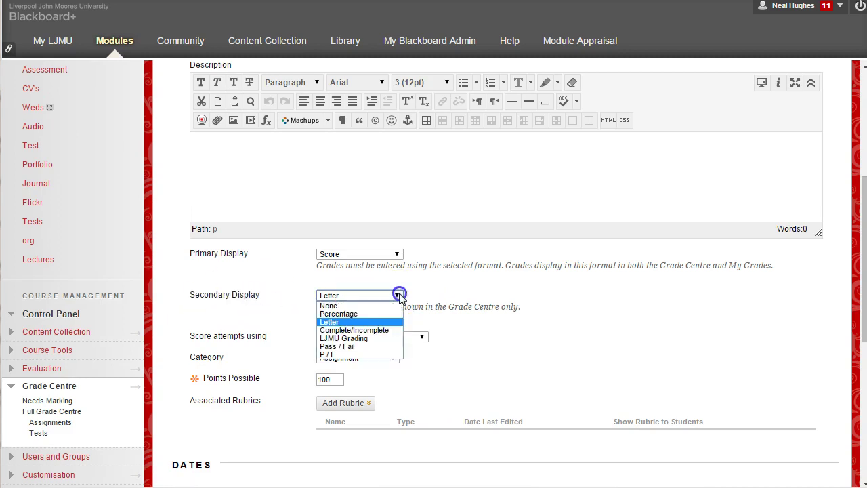
{"action": "left_click", "coordinate": [366, 354]}
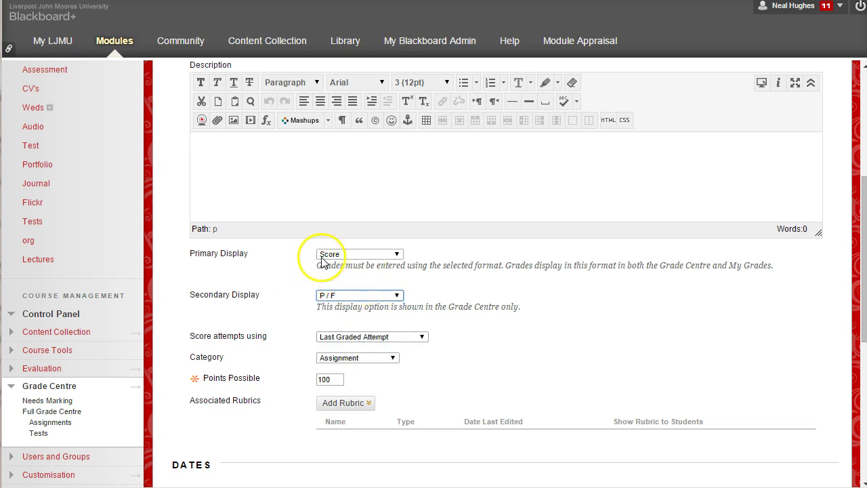
{"action": "scroll", "coordinate": [613, 339], "scroll_direction": "down", "scroll_amount": 5}
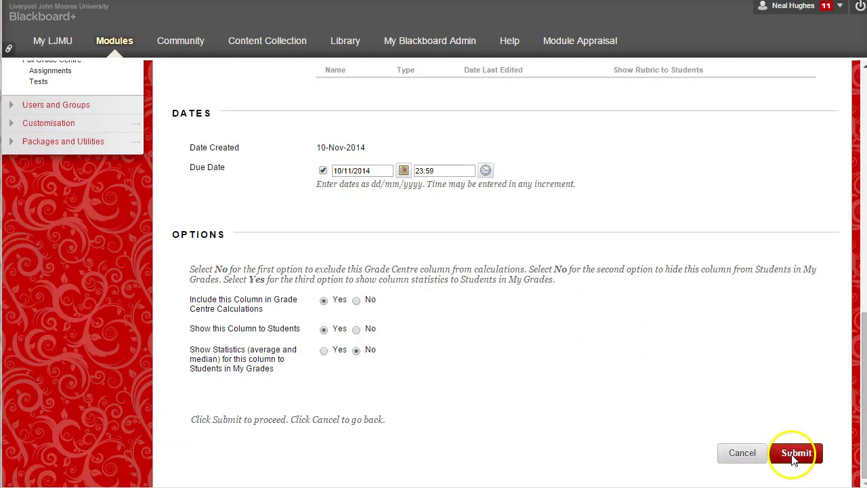
{"action": "left_click", "coordinate": [795, 456]}
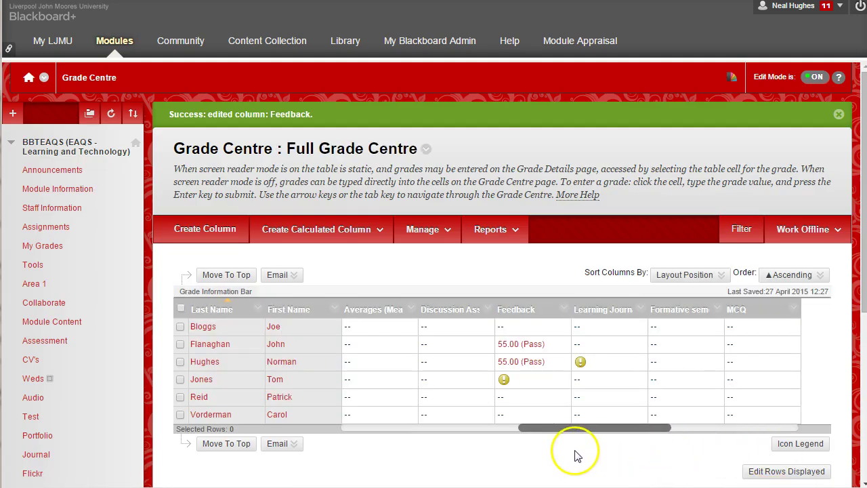
- Enter Feedback grades 39 and 40 for two more students, which display as Fail and Pass
{"action": "mouse_move", "coordinate": [535, 343]}
{"action": "left_mouse_down"}
{"action": "mouse_move", "coordinate": [519, 344]}
{"action": "mouse_move", "coordinate": [523, 362]}
{"action": "mouse_move", "coordinate": [526, 348]}
{"action": "left_mouse_up"}
{"action": "left_click", "coordinate": [513, 398]}
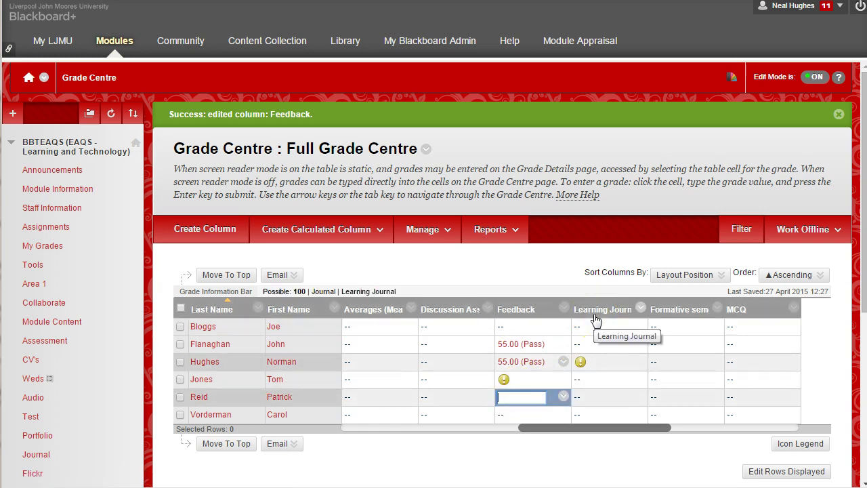
{"action": "key", "text": "Return"}
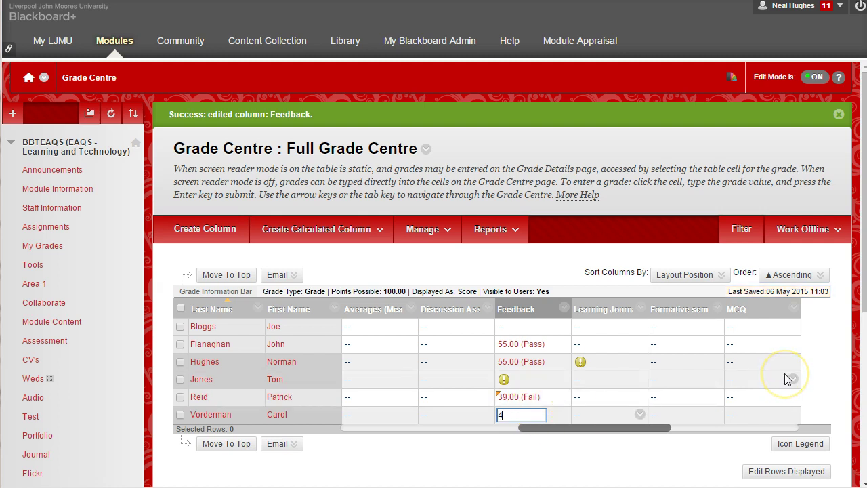
{"action": "key", "text": "Return"}
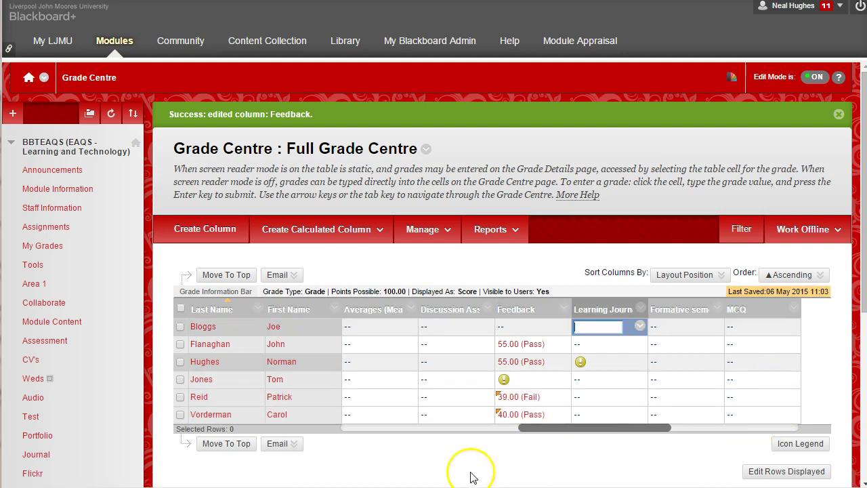